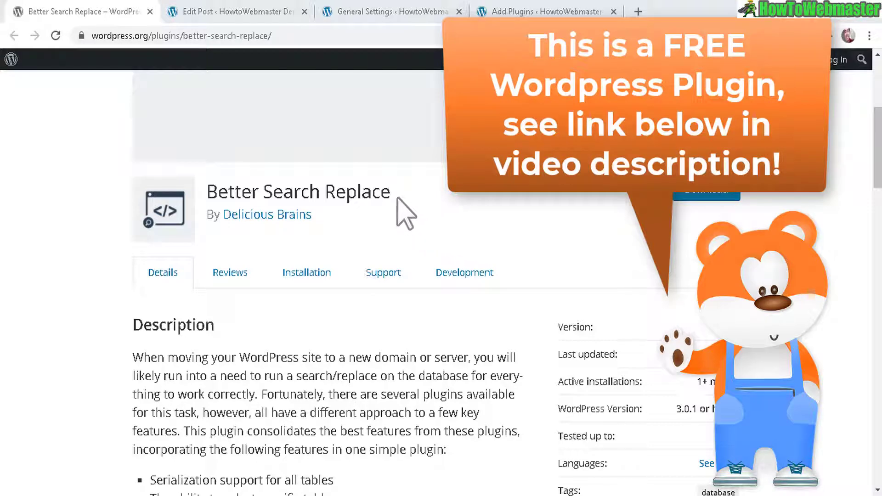
# Highlight the 'Better Search Replace' plugin title on its wordpress.org page.
pyautogui.moveTo(398, 198); pyautogui.dragTo(205, 192)
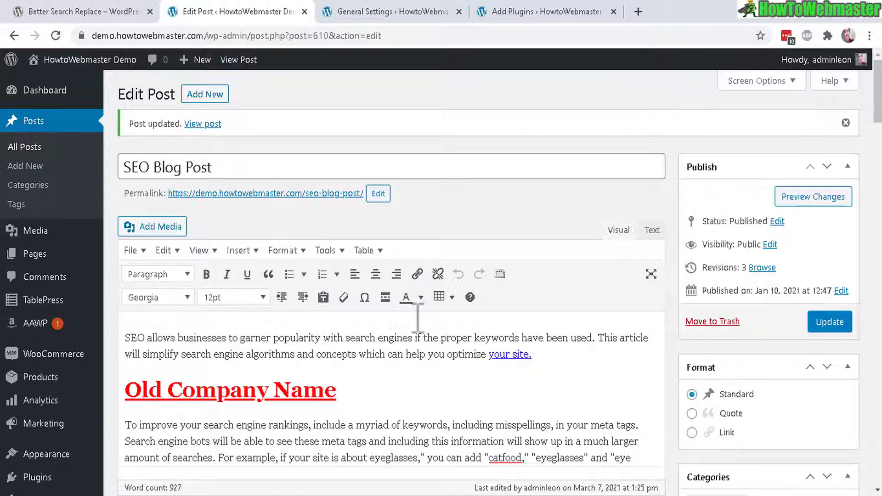
# Check that the Old Company Name heading and the 'your site.' link both point to oldwebsite.com.
pyautogui.moveTo(129, 392); pyautogui.dragTo(357, 390)
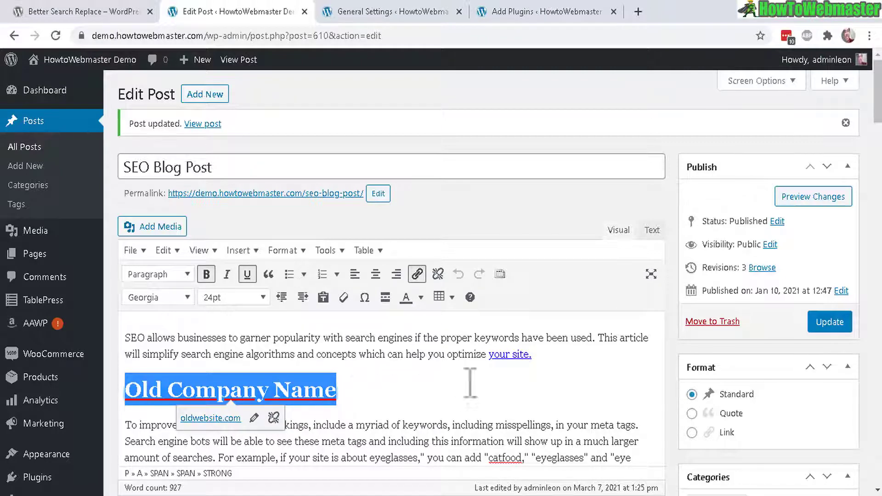
pyautogui.click(516, 355)
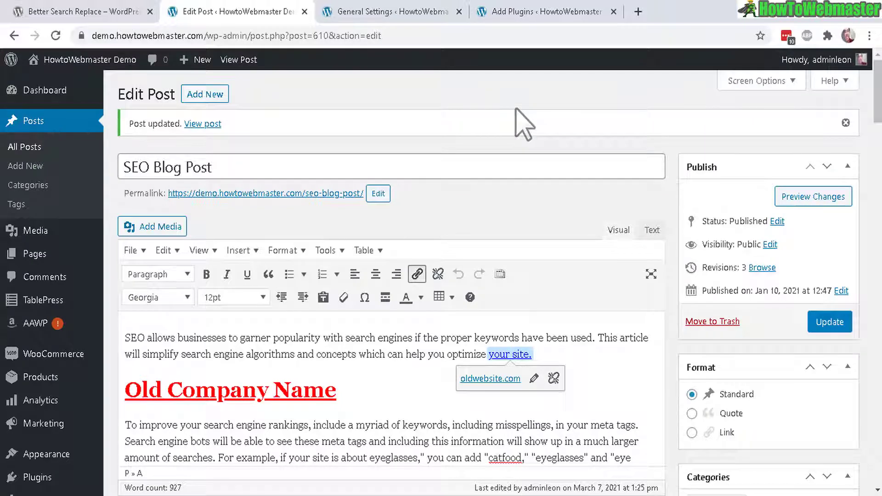
pyautogui.click(357, 11)
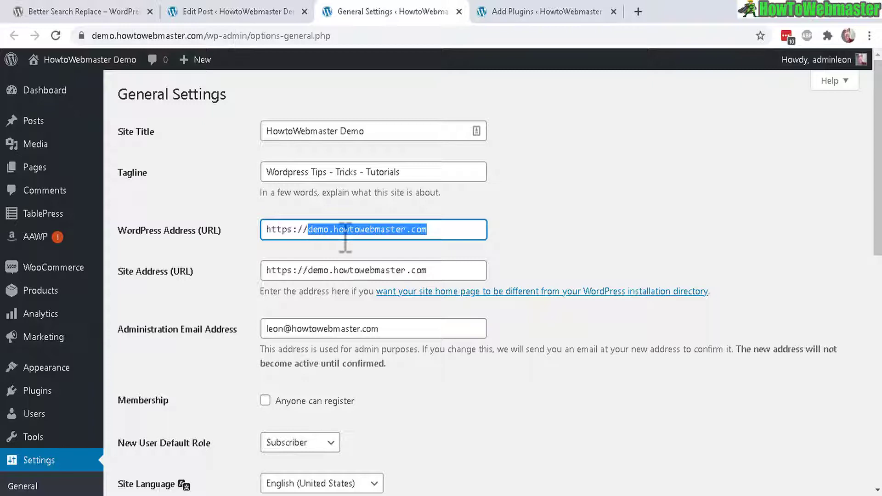
pyautogui.moveTo(128, 94); pyautogui.dragTo(280, 120)
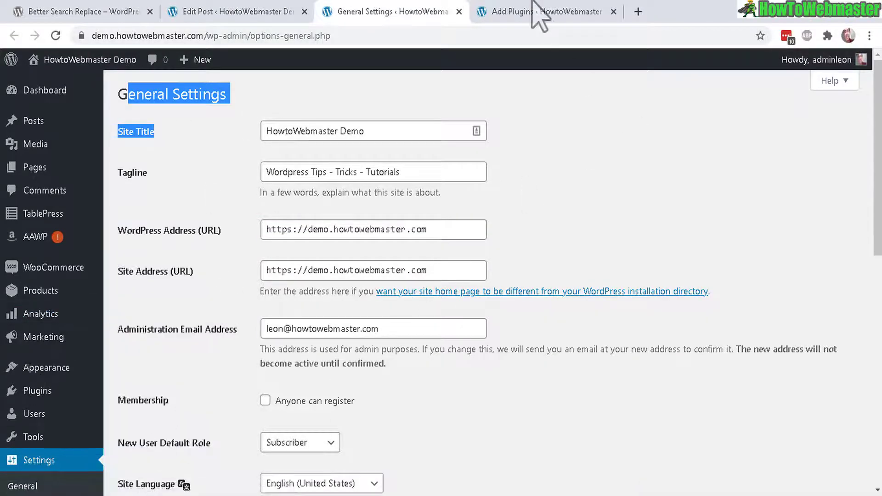
pyautogui.click(234, 12)
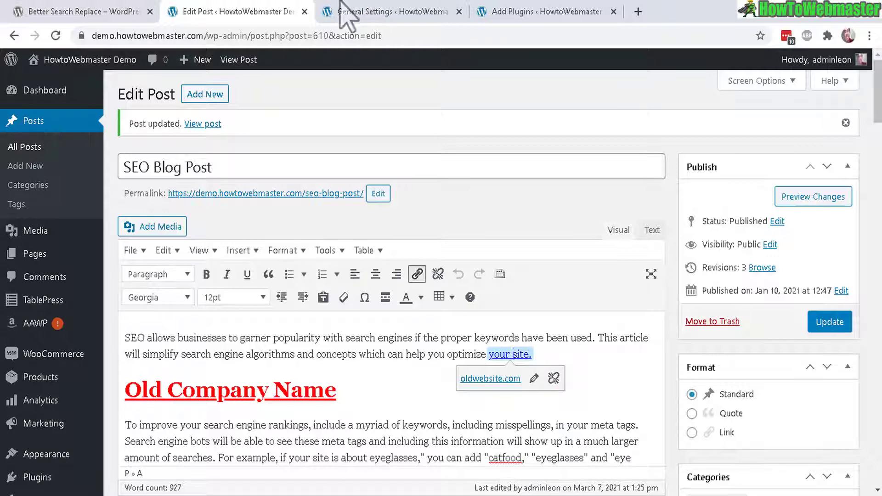
pyautogui.click(349, 14)
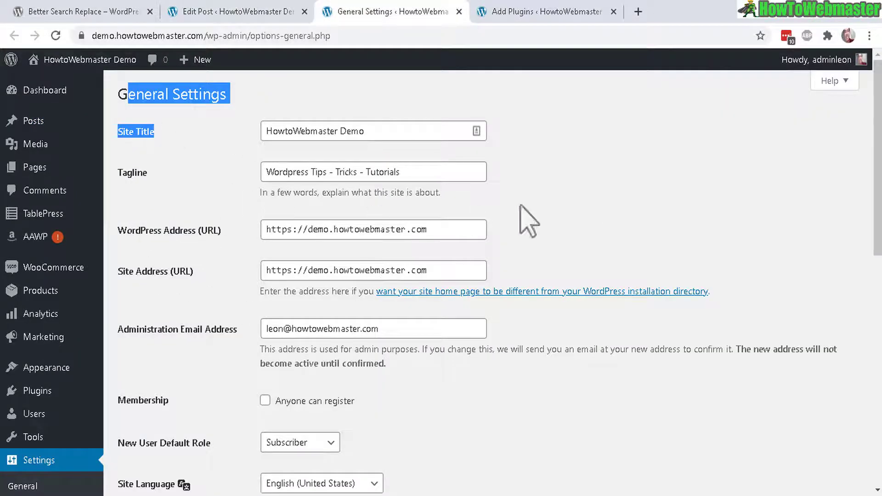
pyautogui.click(571, 217)
# Install and activate Better Search Replace from the 'search and replace' plugin results.
pyautogui.click(545, 10)
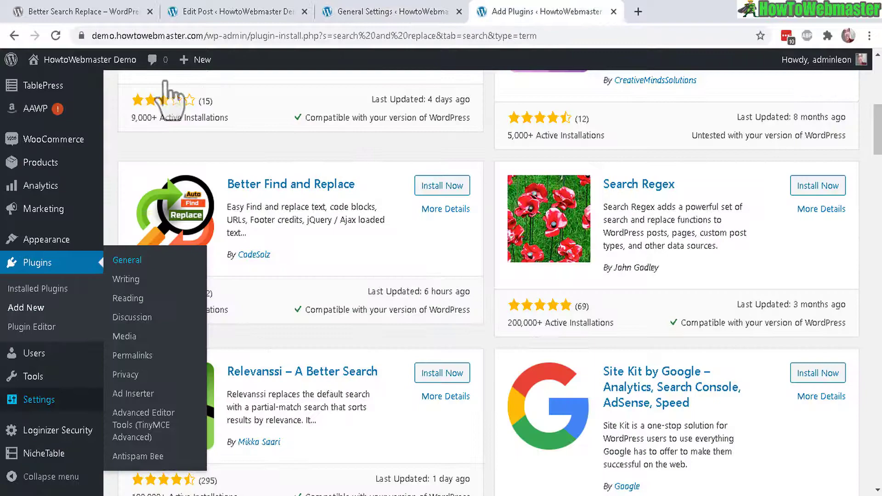
pyautogui.click(100, 12)
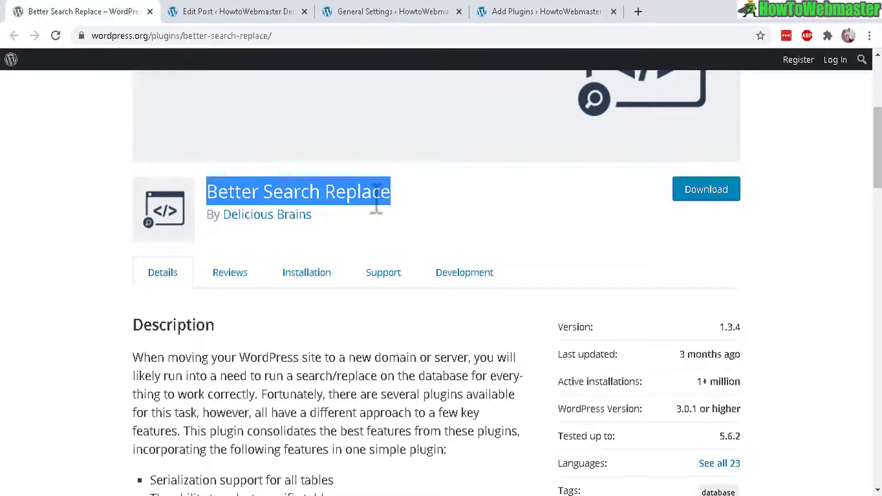
pyautogui.click(554, 13)
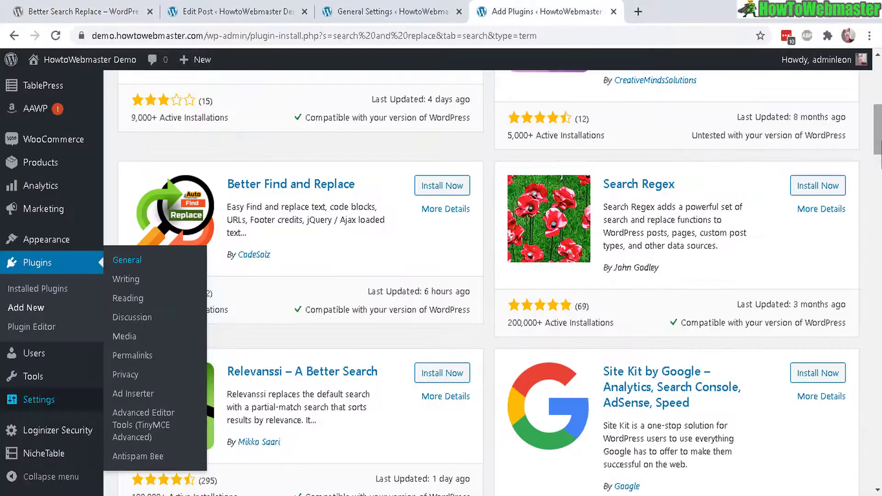
pyautogui.scroll(3, 661, 179)
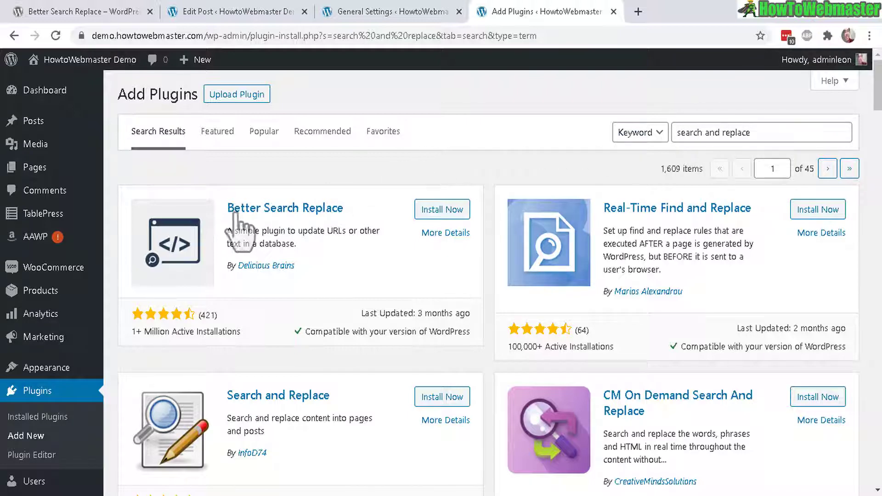
pyautogui.moveTo(227, 209); pyautogui.dragTo(348, 212)
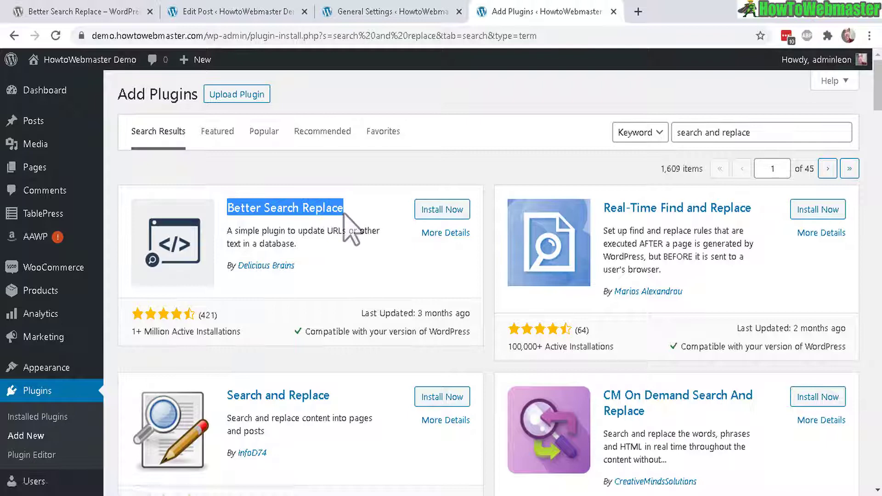
pyautogui.click(460, 210)
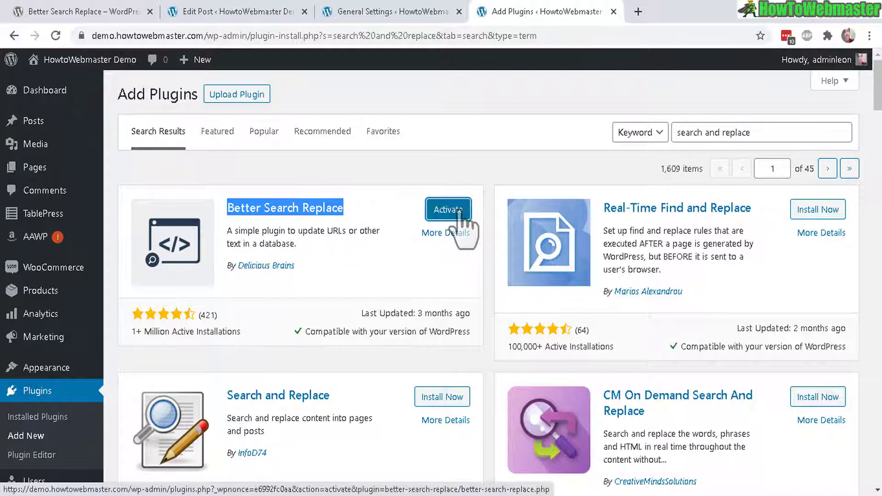
pyautogui.click(449, 210)
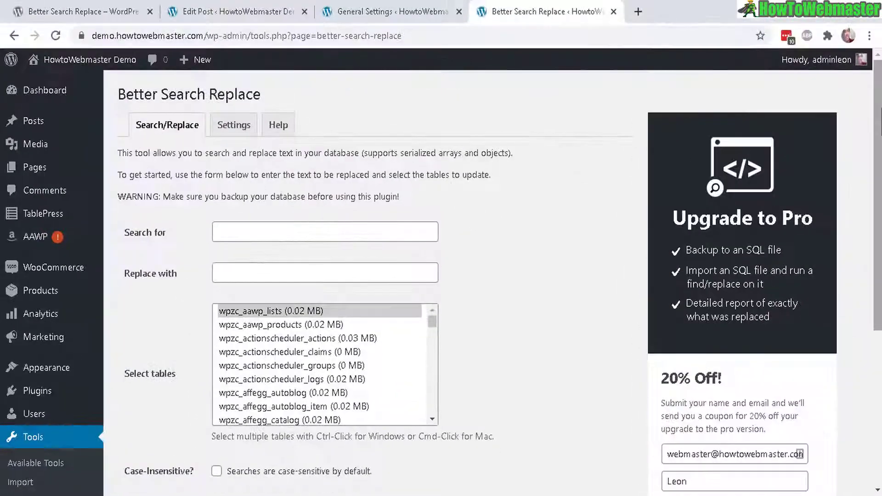
pyautogui.scroll(-5, 742, 276)
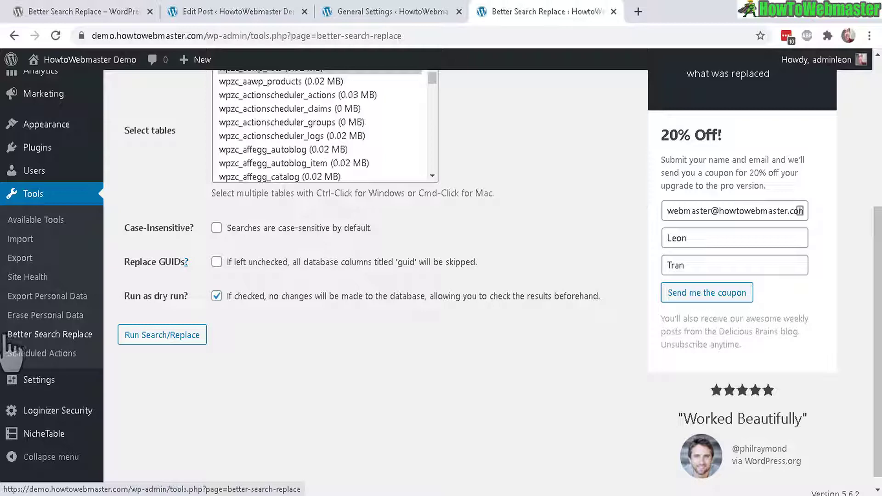
pyautogui.click(75, 335)
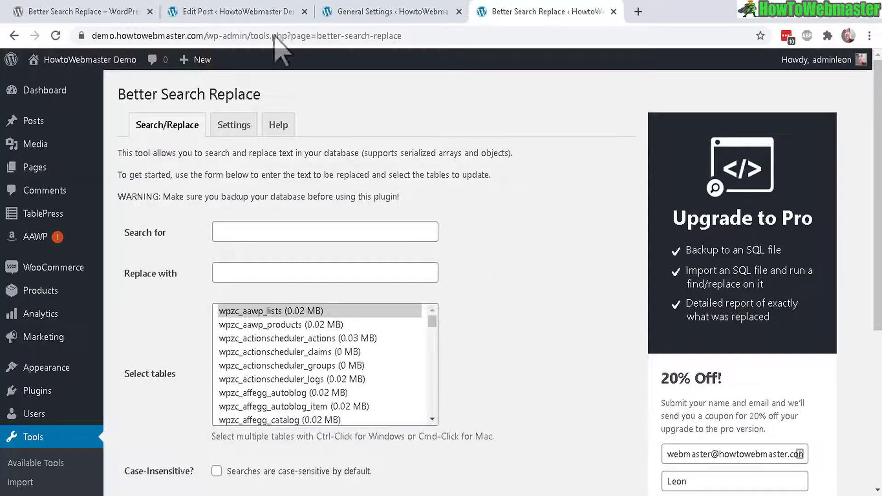
# Search for 'Old Company Name', replace with 'HowToWebmaster', and select every database table.
pyautogui.click(271, 12)
pyautogui.moveTo(360, 354); pyautogui.dragTo(130, 352)
pyautogui.hotkey('ctrl', 'c')
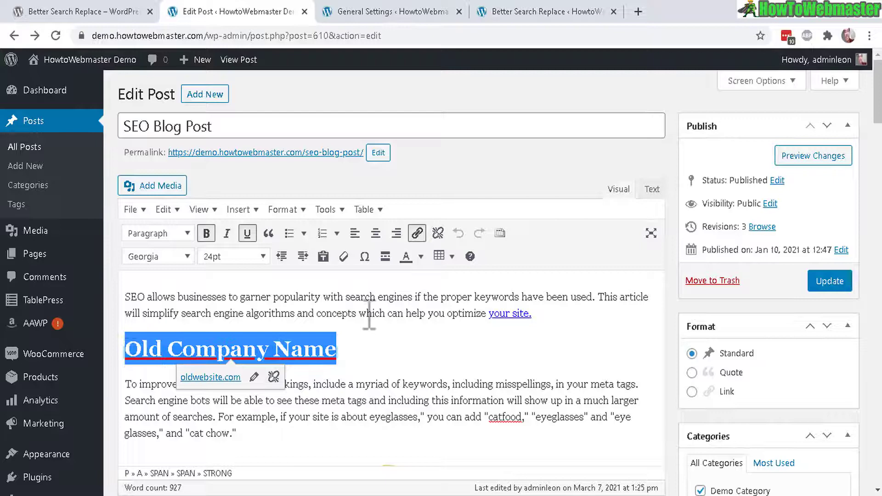
pyautogui.click(547, 12)
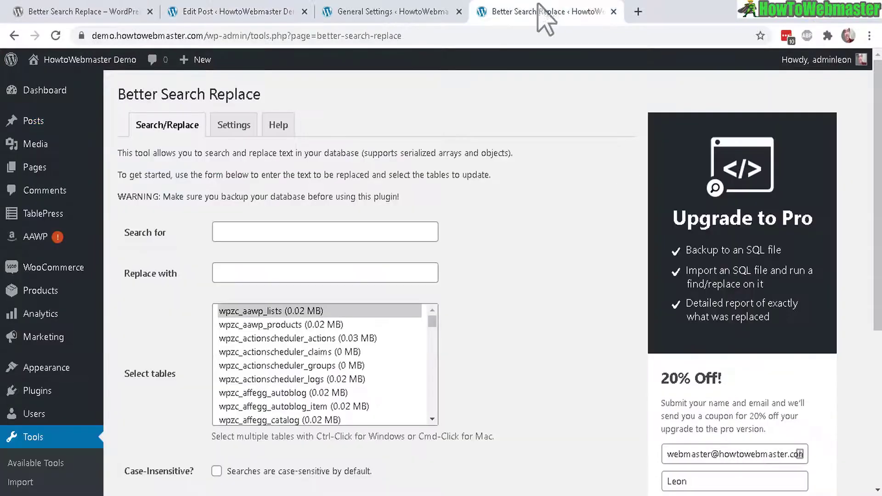
pyautogui.click(249, 232)
pyautogui.hotkey('ctrl', 'v')
pyautogui.press('Tab')
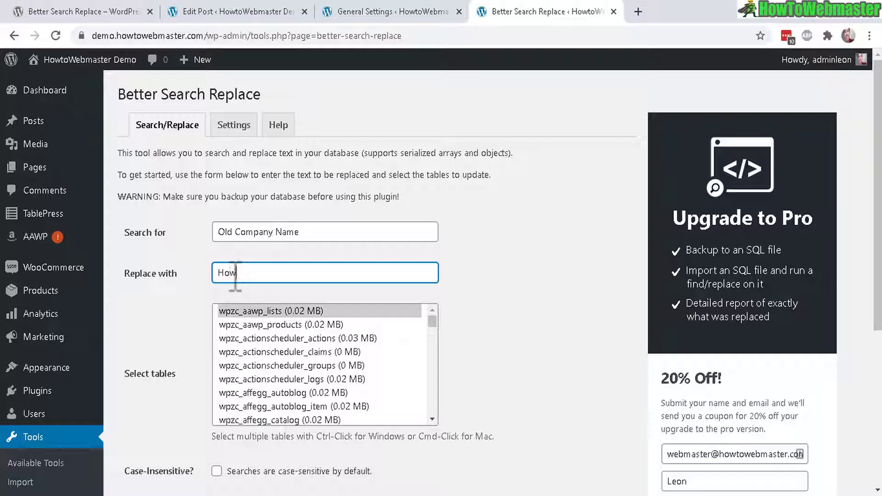
pyautogui.write('HowToWebmaster')
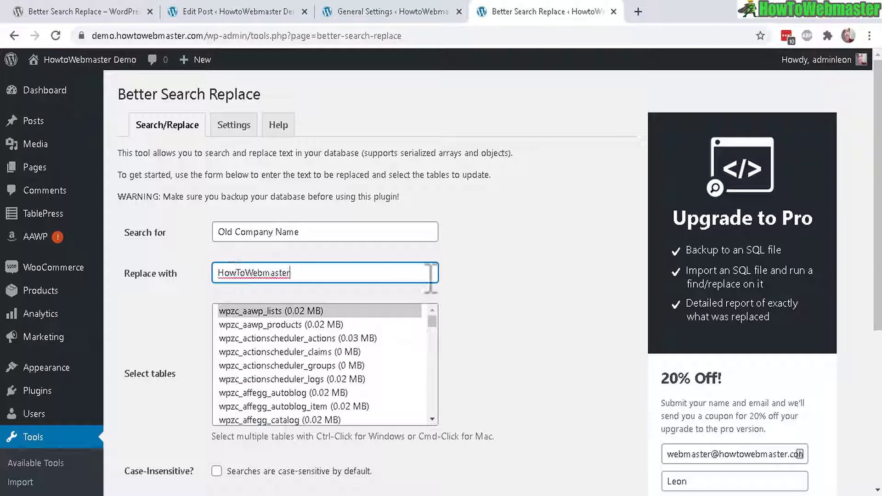
pyautogui.moveTo(431, 324); pyautogui.dragTo(436, 266)
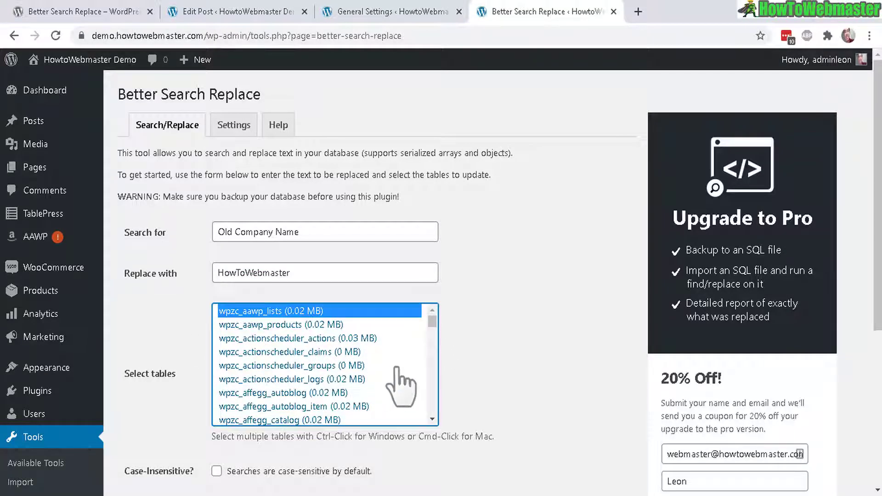
pyautogui.hotkey('ctrl', 'a')
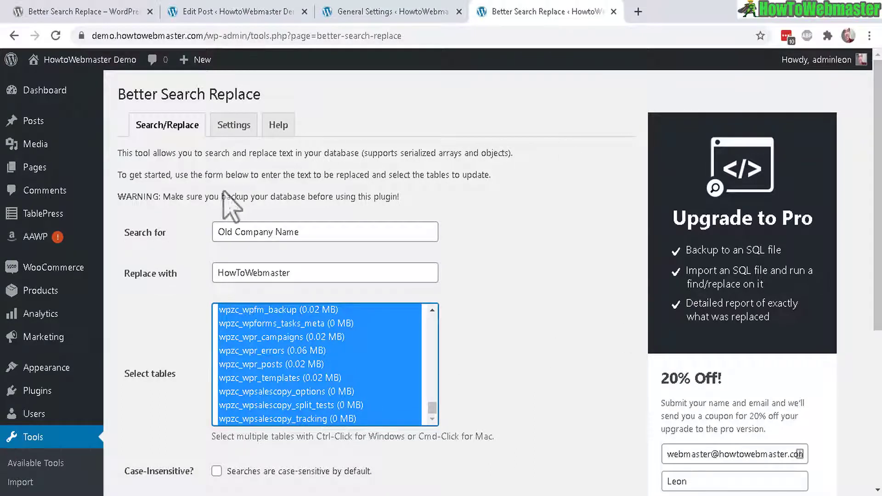
pyautogui.moveTo(136, 125); pyautogui.dragTo(414, 193)
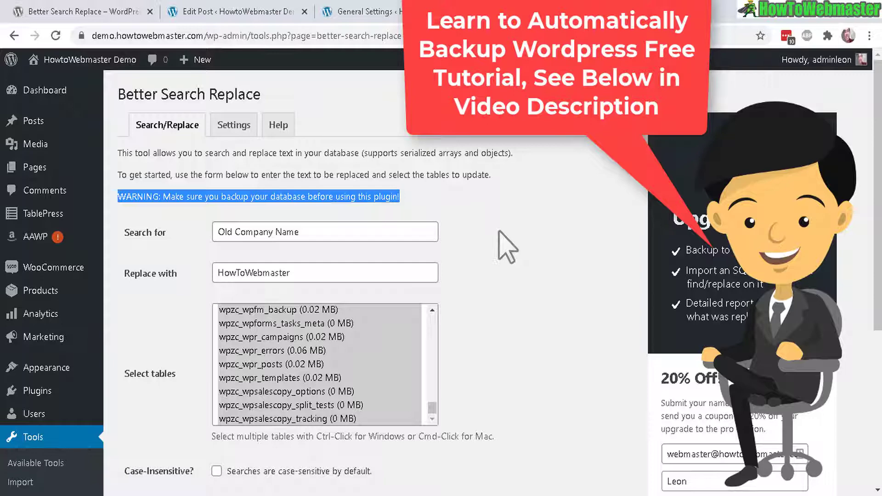
# Tick Case-Insensitive while leaving 'Run as dry run?' checked.
pyautogui.scroll(-3, 508, 248)
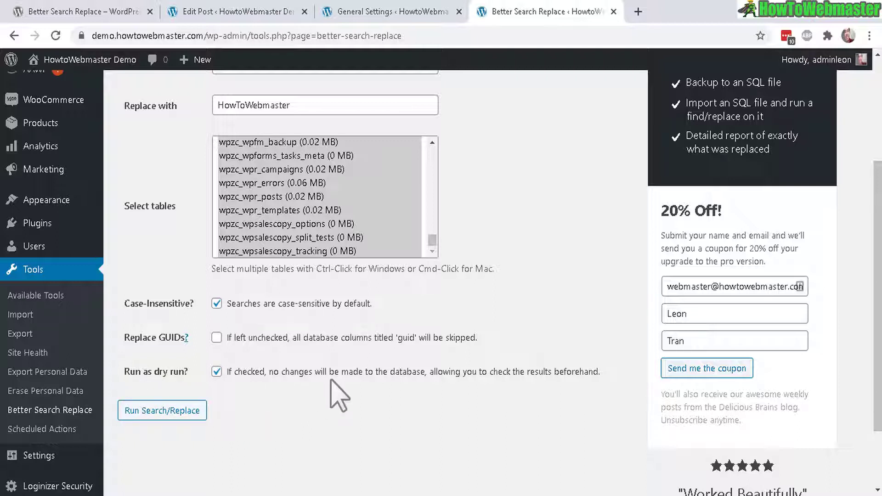
pyautogui.scroll(3, 742, 256)
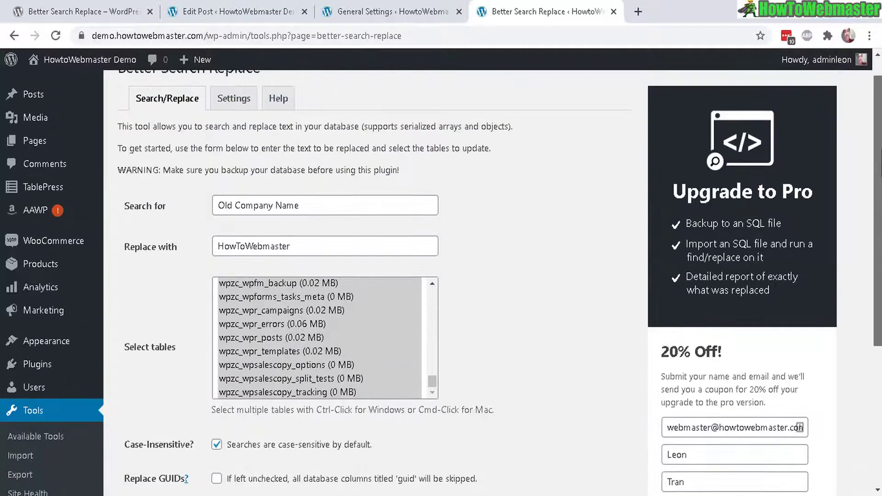
pyautogui.scroll(-2, 442, 283)
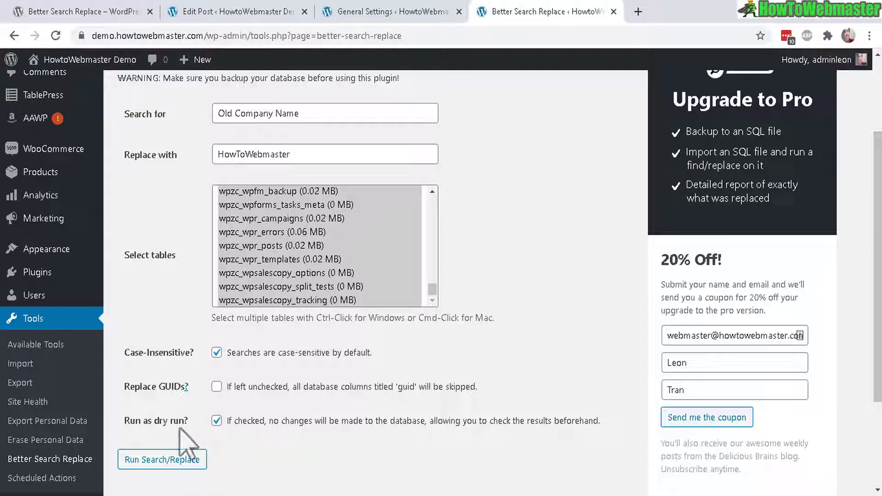
# Run the dry run and note 101 tables searched, 5 cells to update, 0 changes made.
pyautogui.click(157, 461)
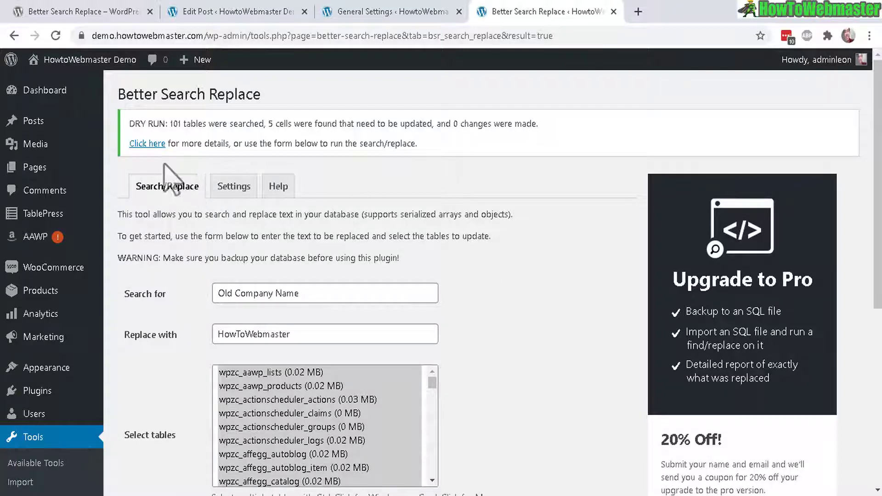
pyautogui.moveTo(174, 124); pyautogui.dragTo(376, 123)
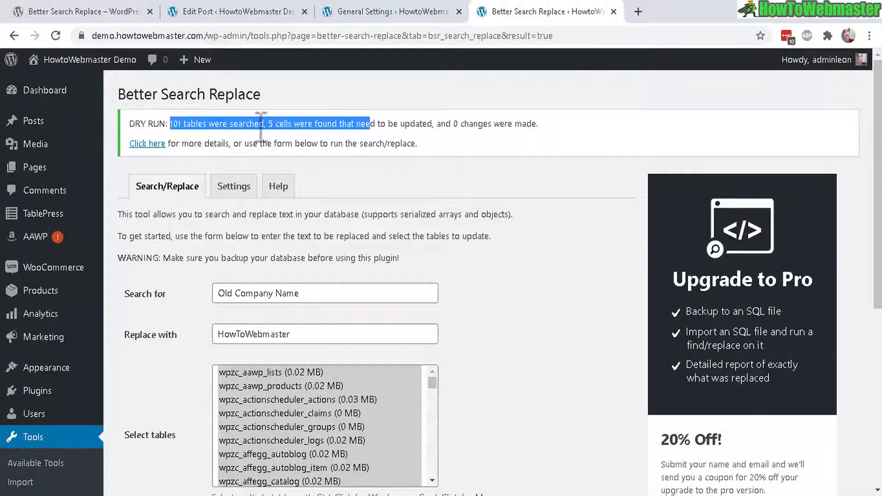
pyautogui.moveTo(270, 124); pyautogui.dragTo(347, 129)
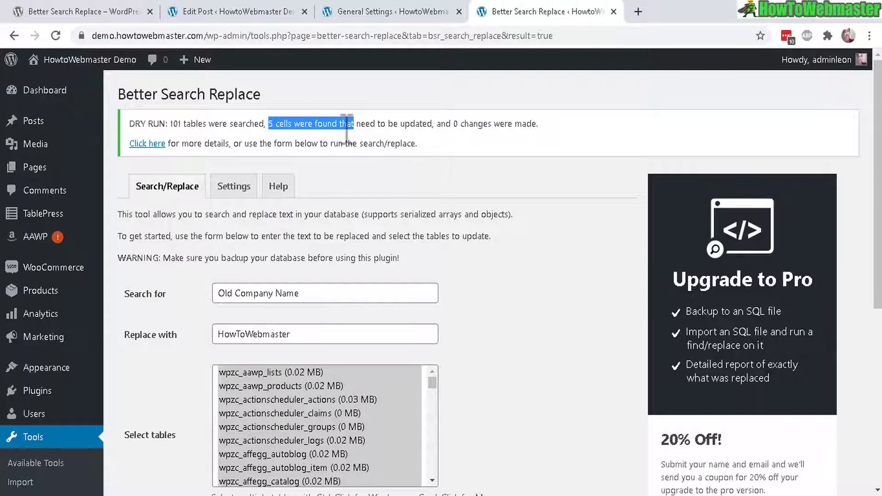
pyautogui.moveTo(454, 124); pyautogui.dragTo(565, 133)
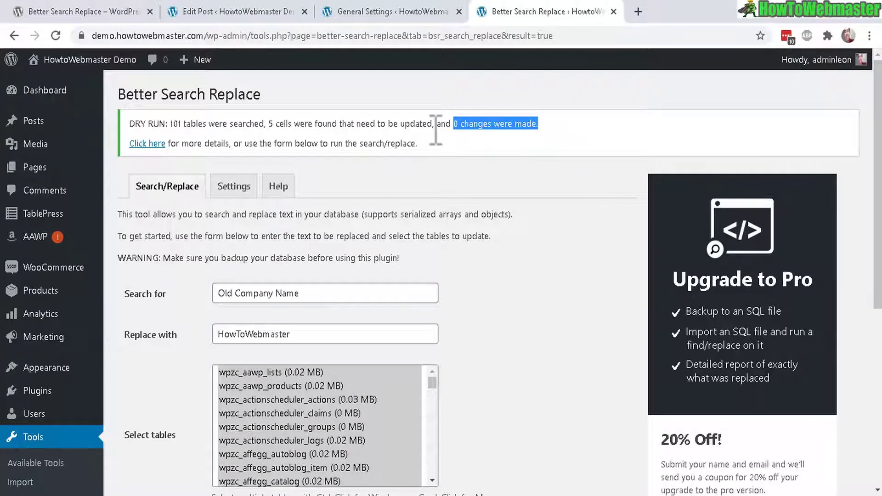
# Inspect the Dry Run Details, noting 3 pending changes in wpzc_posts, then close them.
pyautogui.click(142, 145)
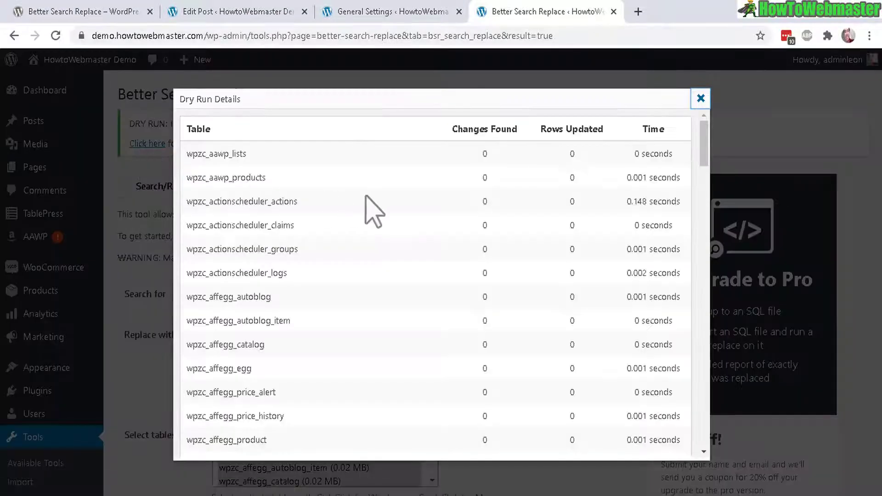
pyautogui.scroll(-1, 708, 174)
pyautogui.moveTo(708, 174); pyautogui.dragTo(708, 420)
pyautogui.scroll(15, 714, 437)
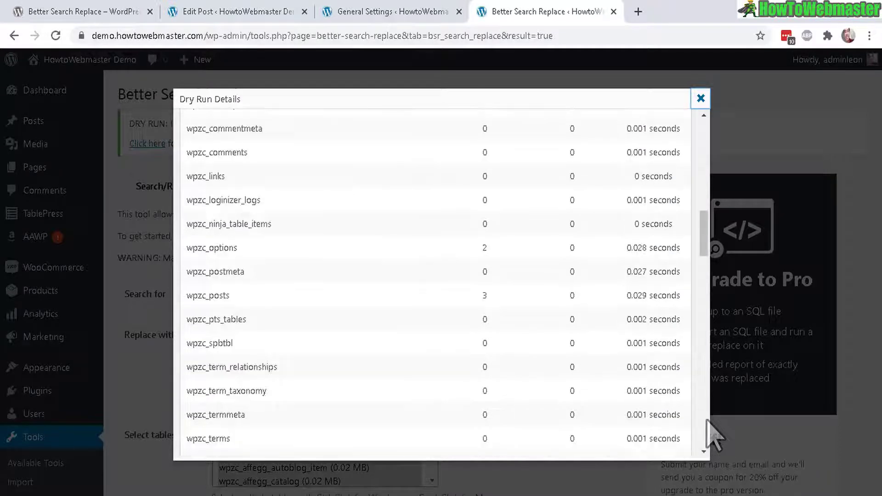
pyautogui.doubleClick(485, 295)
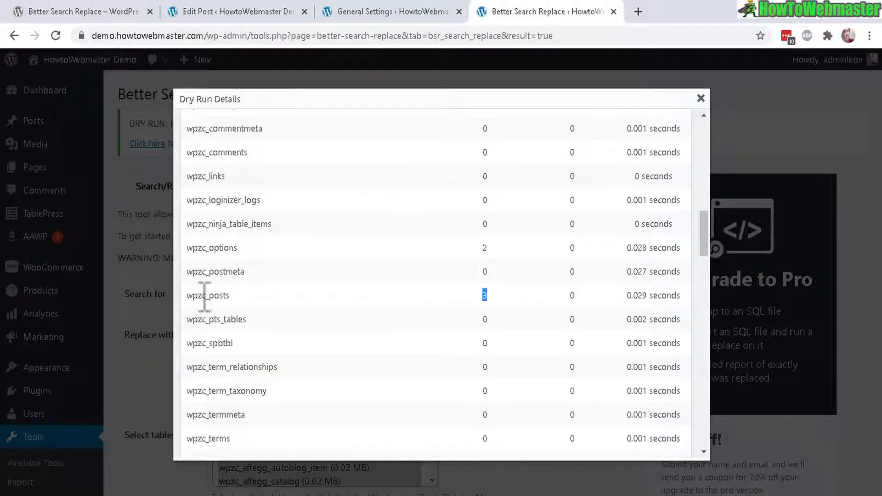
pyautogui.moveTo(187, 296); pyautogui.dragTo(240, 299)
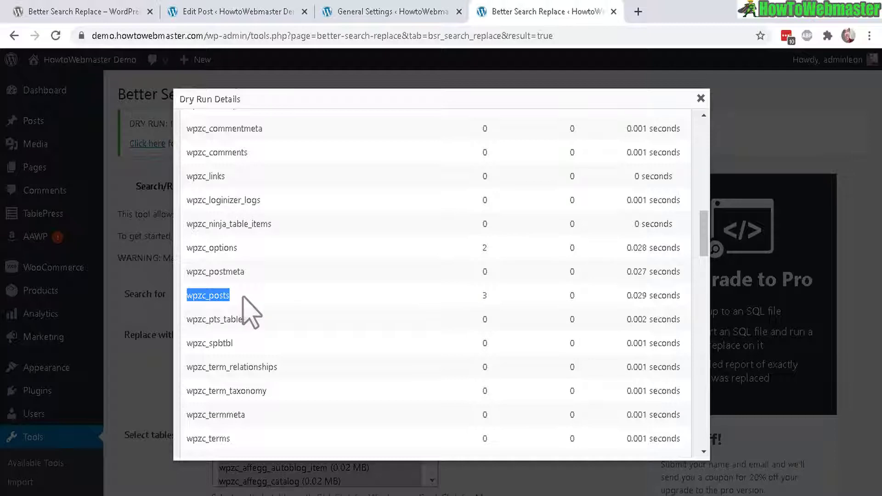
pyautogui.moveTo(249, 251); pyautogui.dragTo(214, 249)
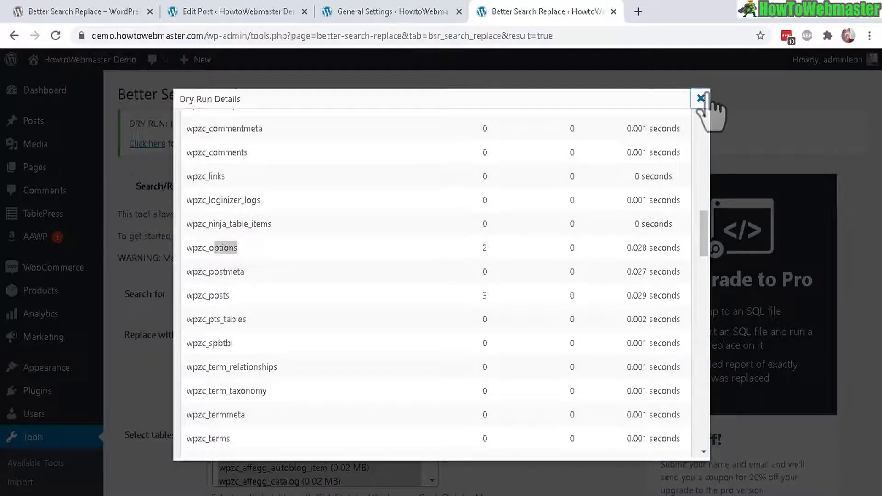
pyautogui.click(701, 98)
# Turn off dry run and run the replacement for real, changing 5 cells across 101 tables.
pyautogui.click(249, 12)
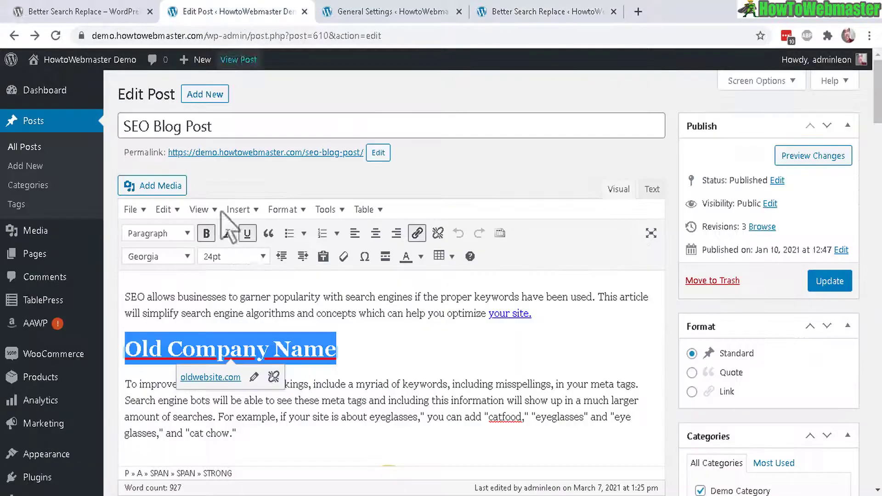
pyautogui.moveTo(125, 348); pyautogui.dragTo(344, 347)
pyautogui.click(560, 10)
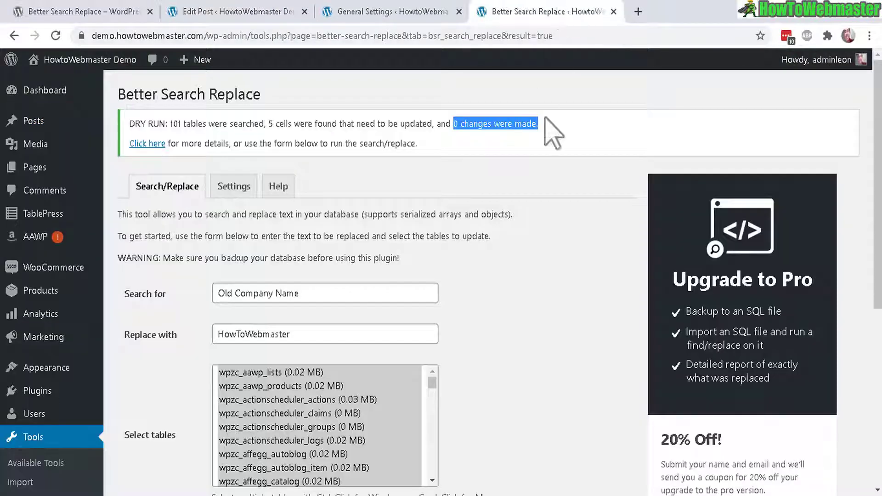
pyautogui.scroll(-7, 368, 276)
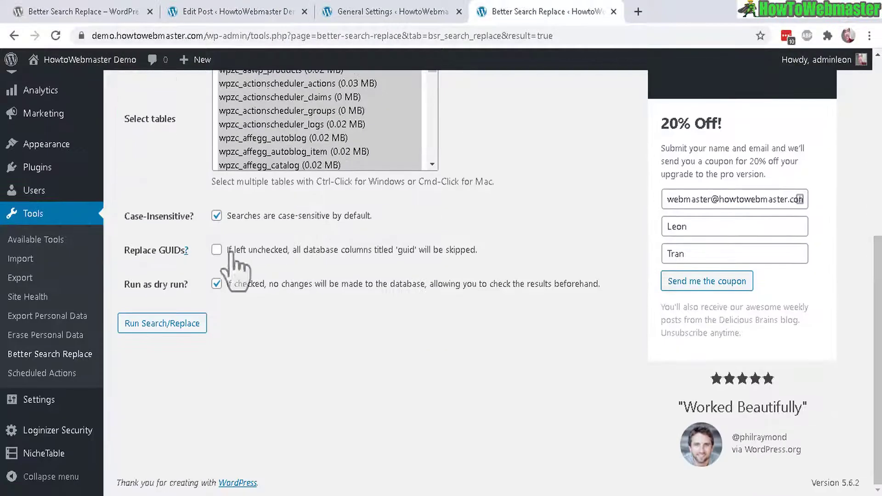
pyautogui.click(216, 283)
pyautogui.click(162, 324)
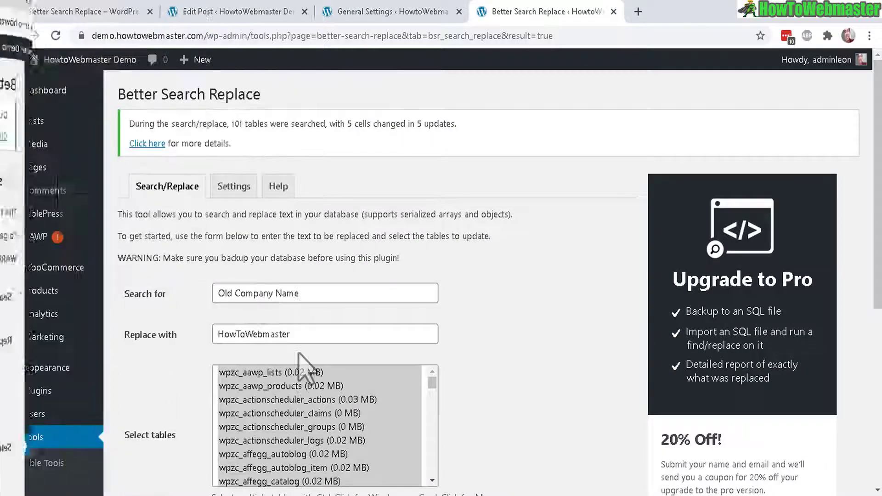
pyautogui.moveTo(347, 125); pyautogui.dragTo(457, 126)
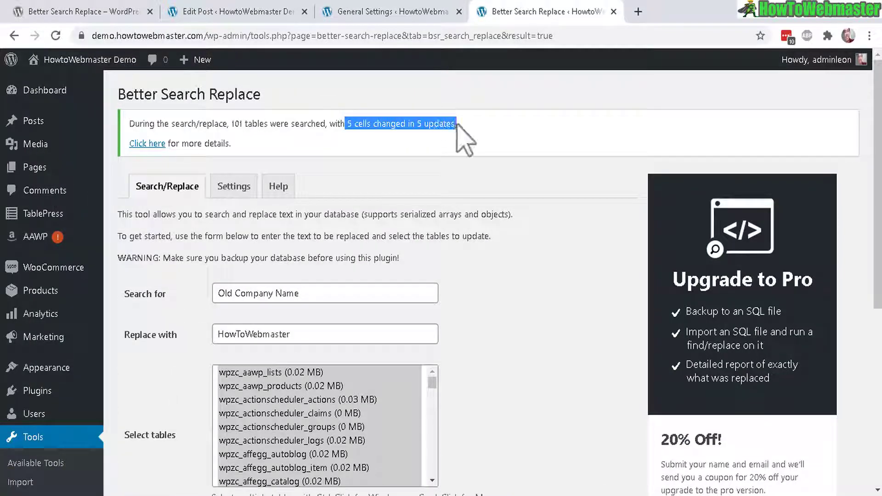
pyautogui.click(227, 11)
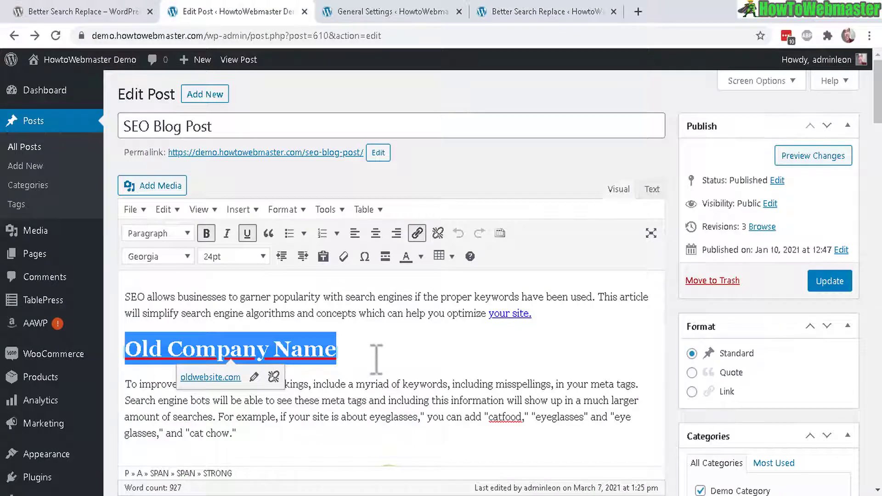
# Reload the Edit Post page and confirm the heading now reads 'HowToWebmaster'.
pyautogui.click(376, 358)
pyautogui.press('F5')
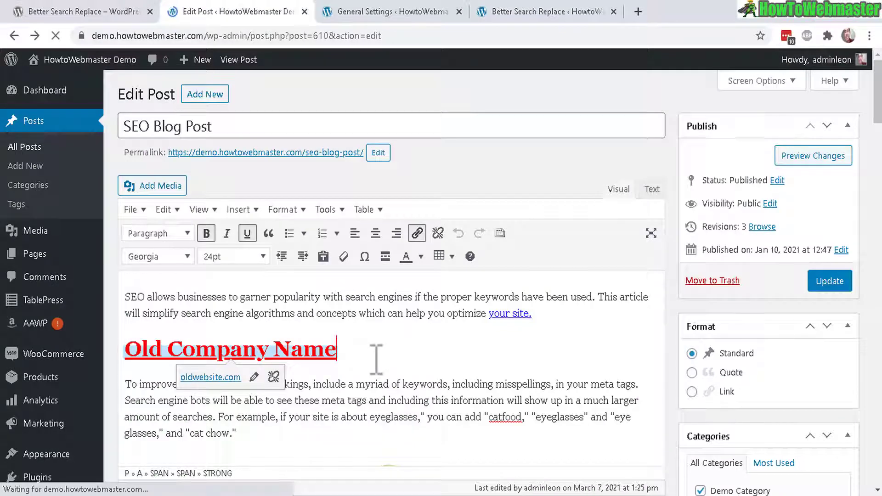
pyautogui.moveTo(367, 359); pyautogui.dragTo(136, 346)
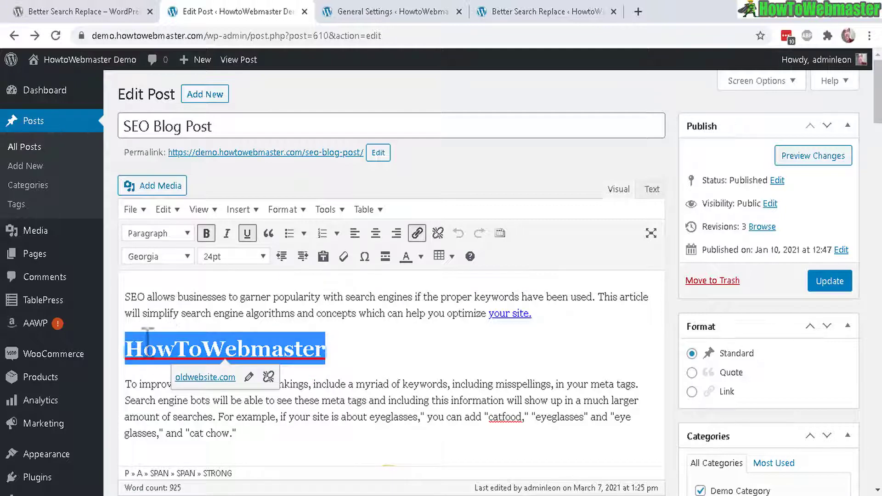
pyautogui.moveTo(131, 335); pyautogui.dragTo(396, 348)
# Select the oldwebsite.com domain in the 'your site.' link's address.
pyautogui.click(512, 313)
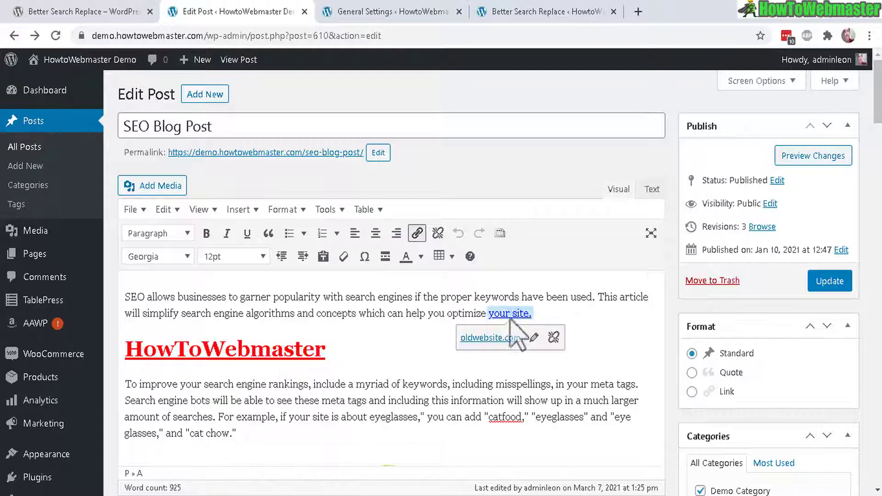
pyautogui.click(535, 337)
pyautogui.click(500, 339)
pyautogui.moveTo(490, 339); pyautogui.dragTo(434, 342)
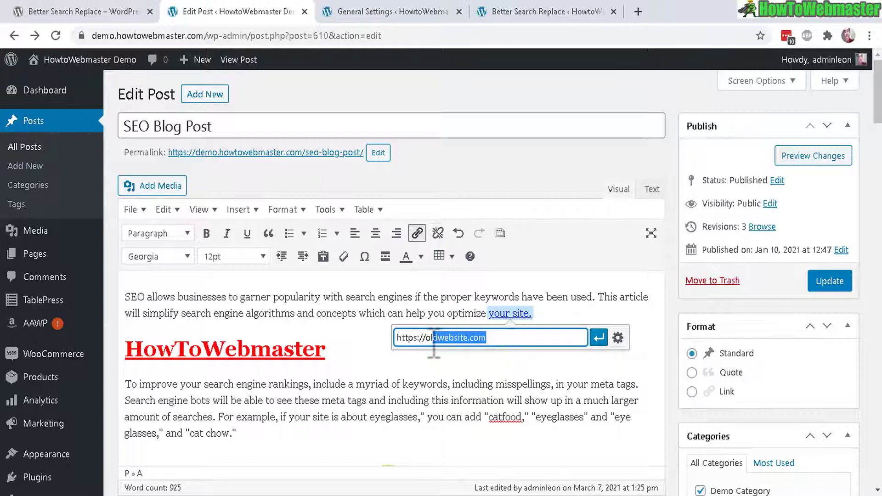
# Run a live search for oldwebsite.com replacing it with HowToWebmaster.com, changing 2 cells.
pyautogui.click(540, 11)
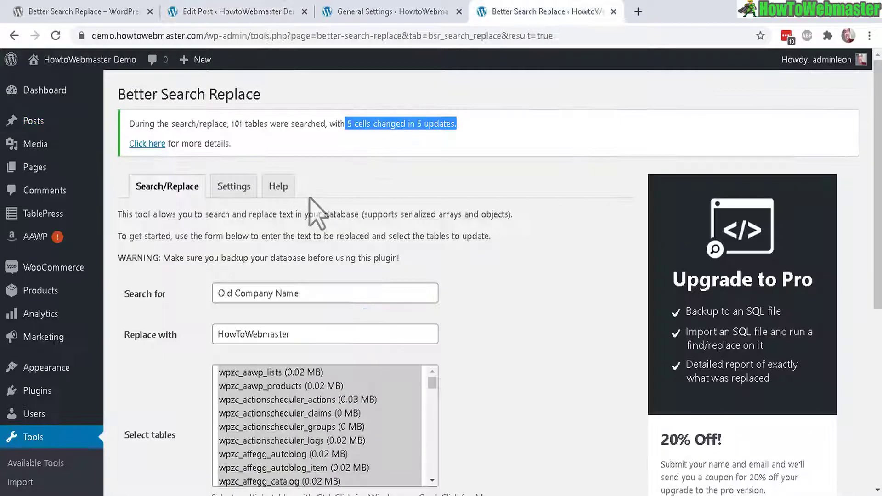
pyautogui.click(311, 293)
pyautogui.hotkey('ctrl', 'a')
pyautogui.write('oldwebsite.com')
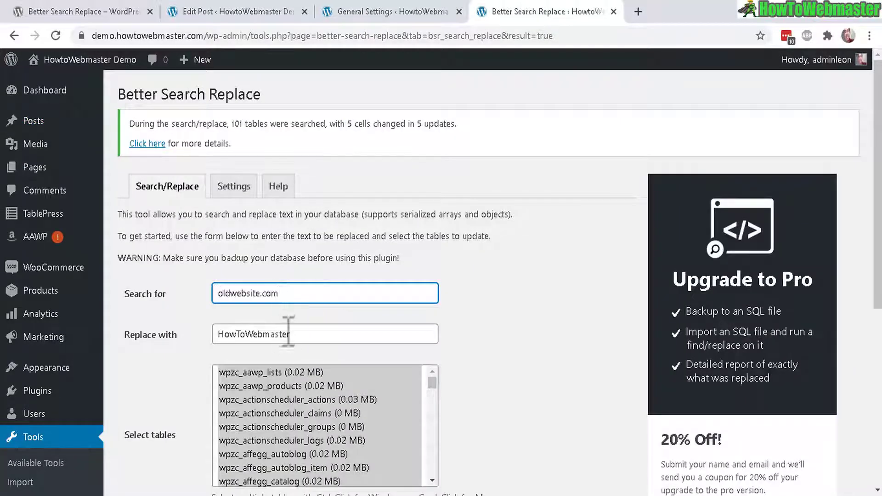
pyautogui.click(302, 338)
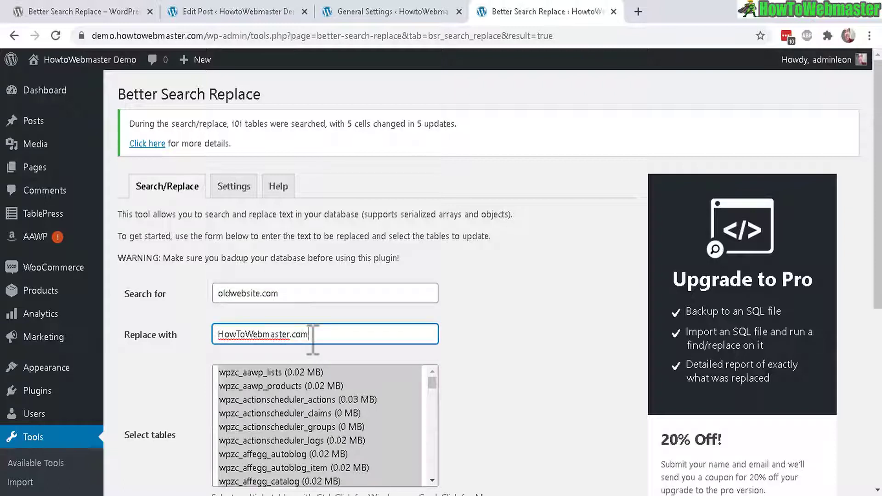
pyautogui.moveTo(329, 340); pyautogui.dragTo(202, 343)
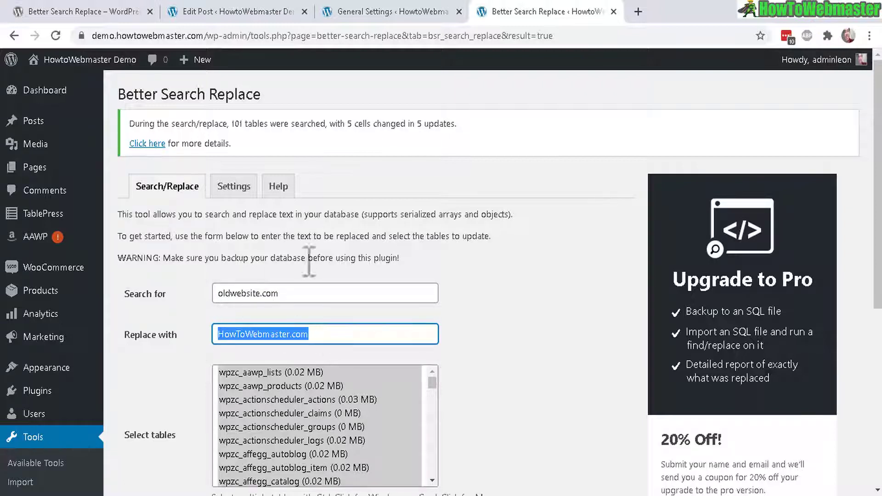
pyautogui.scroll(-5, 800, 275)
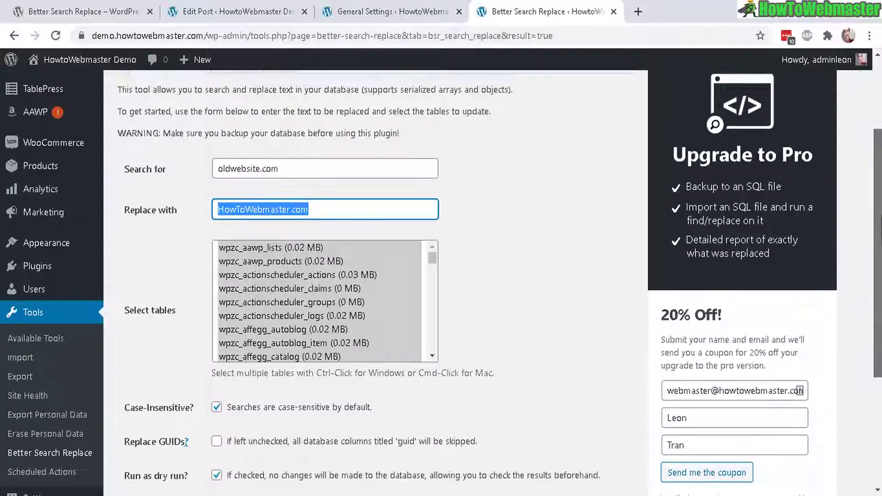
pyautogui.scroll(1, 800, 274)
pyautogui.scroll(-1, 800, 274)
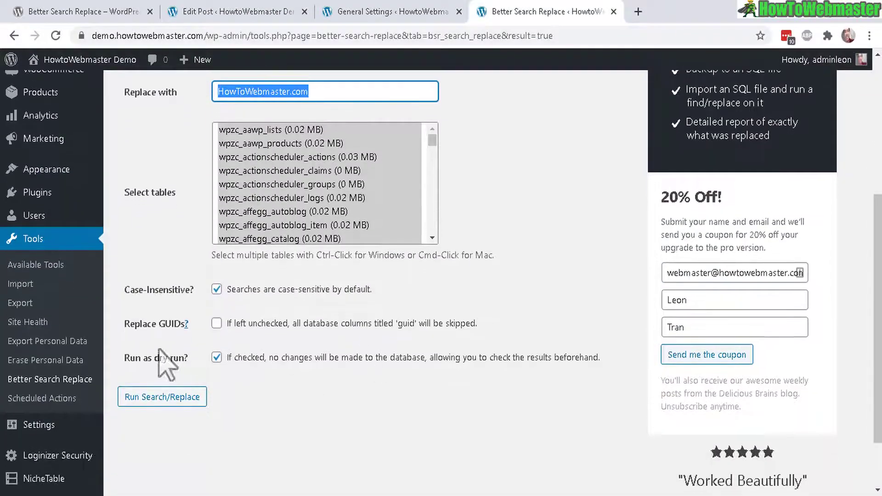
pyautogui.click(167, 357)
pyautogui.click(172, 398)
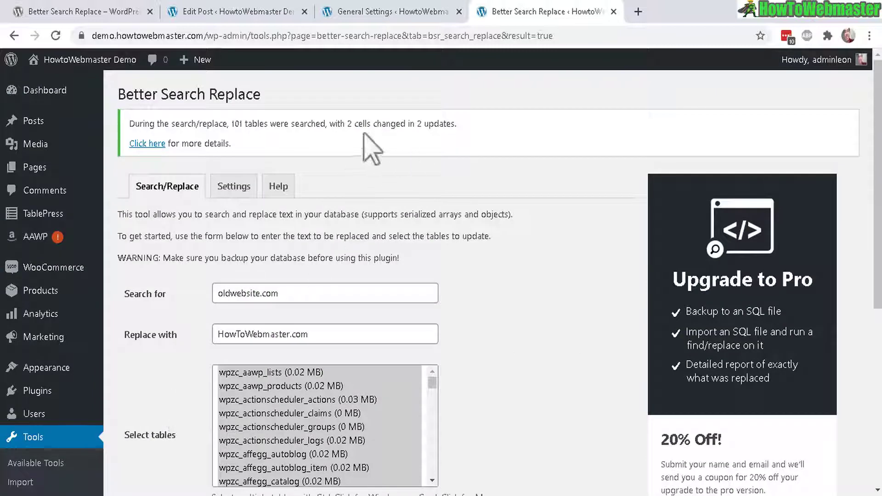
pyautogui.moveTo(347, 124); pyautogui.dragTo(469, 138)
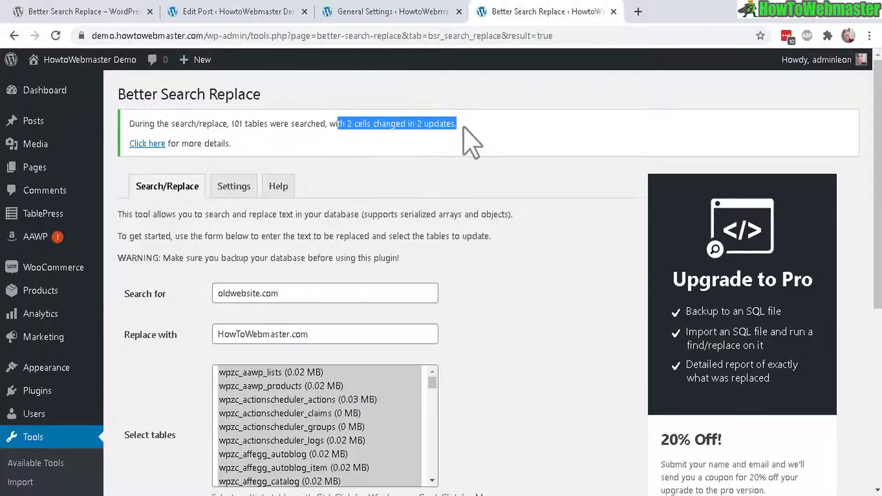
# In the post editor, check where the 'your site.' and heading links currently point.
pyautogui.click(250, 12)
pyautogui.click(518, 378)
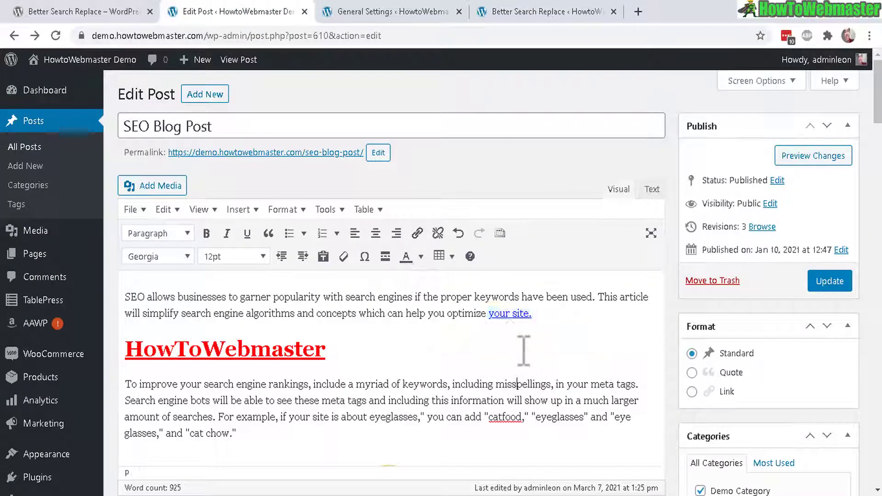
pyautogui.click(514, 314)
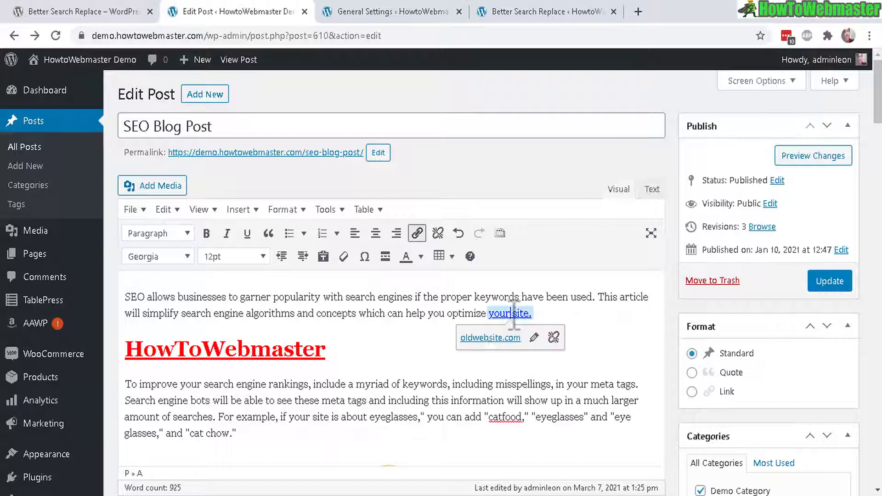
pyautogui.click(205, 352)
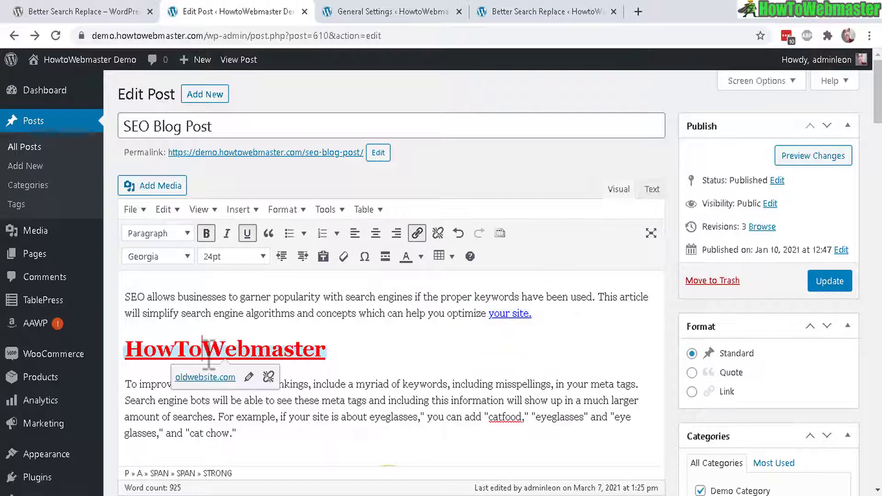
pyautogui.click(483, 352)
# Reload the post without saving and confirm both links now point to HowToWebmaster.com.
pyautogui.click(55, 35)
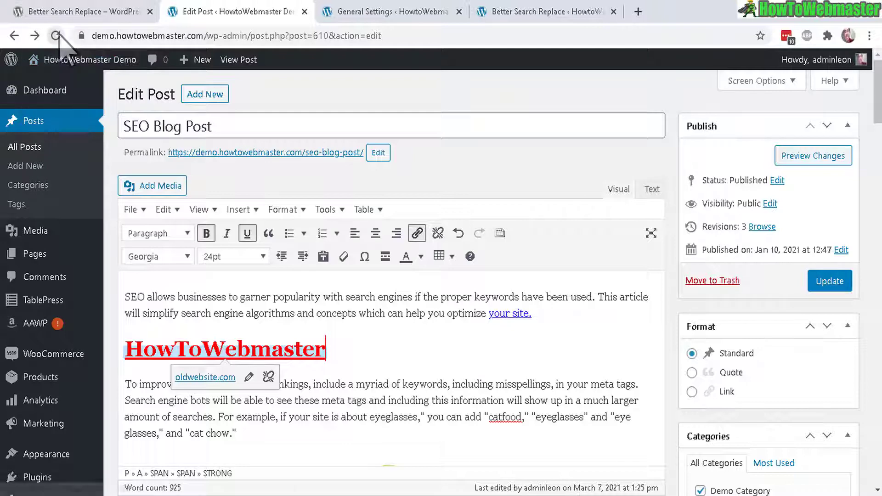
pyautogui.click(505, 114)
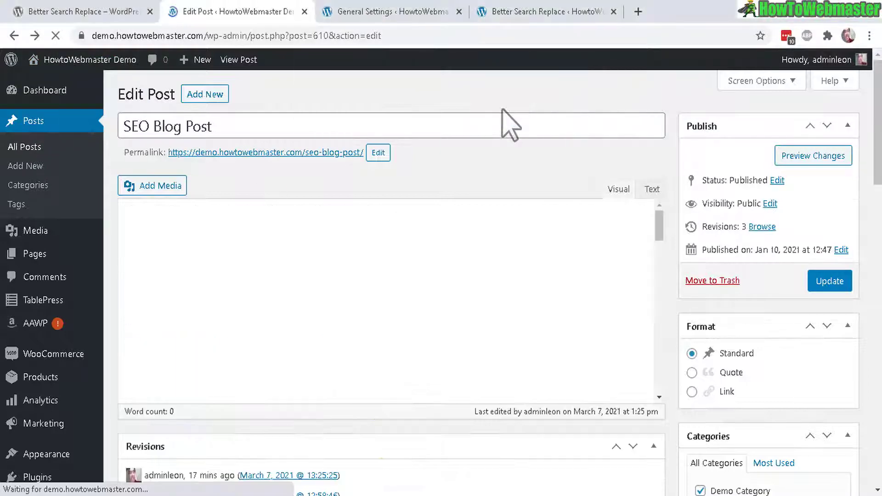
pyautogui.click(508, 314)
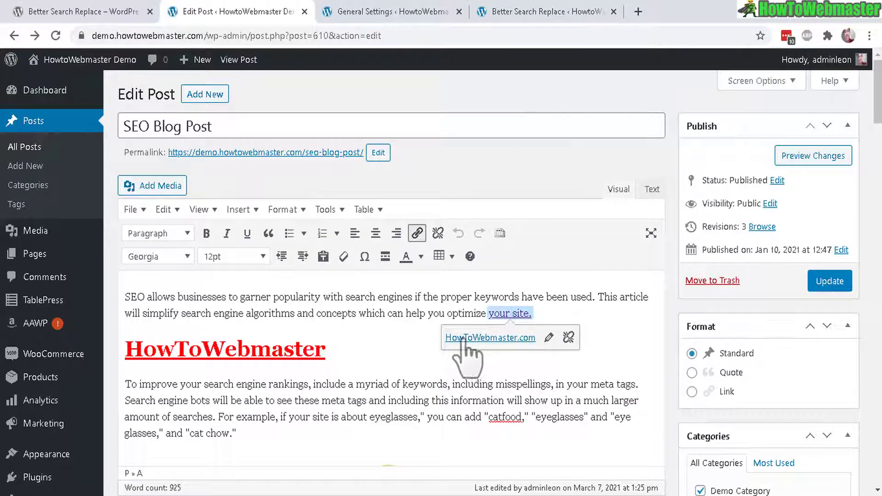
pyautogui.click(229, 351)
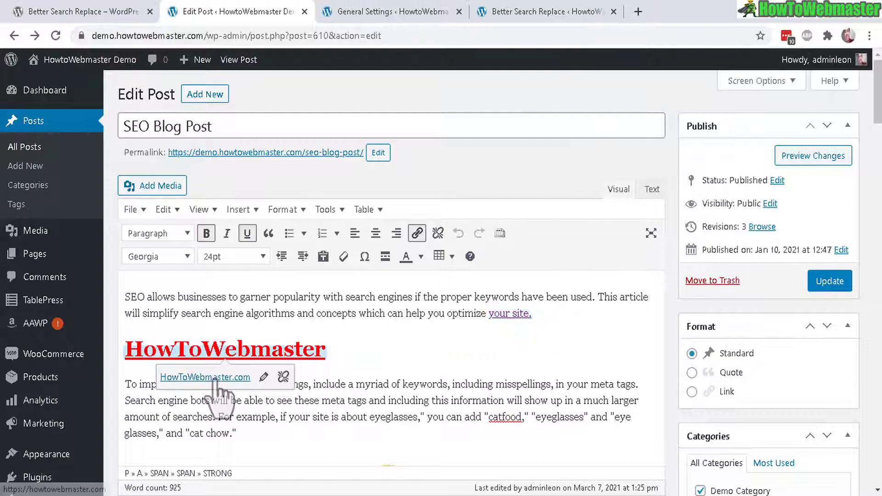